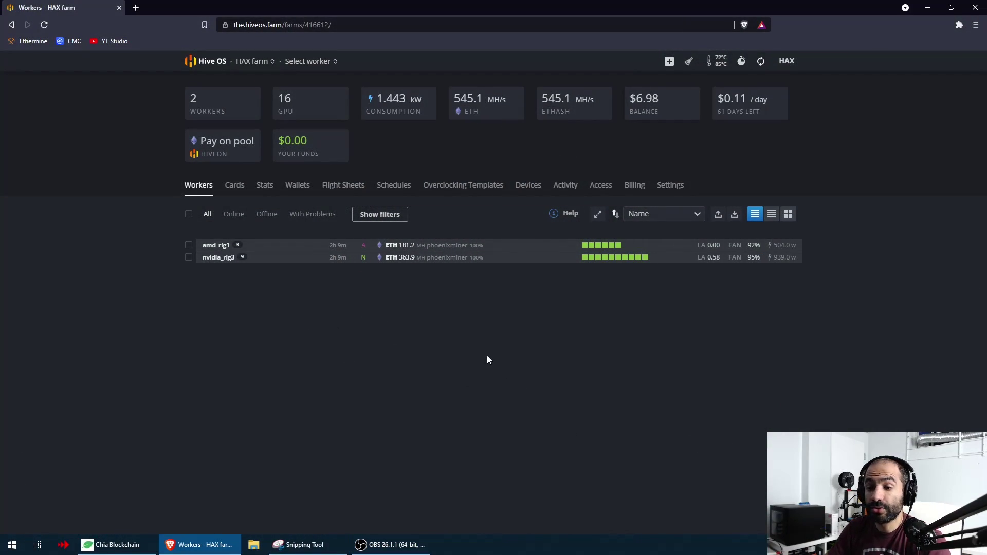
Add a new worker named 'mixedrig' to the HAX farm.
{"action": "left_click", "coordinate": [669, 62]}
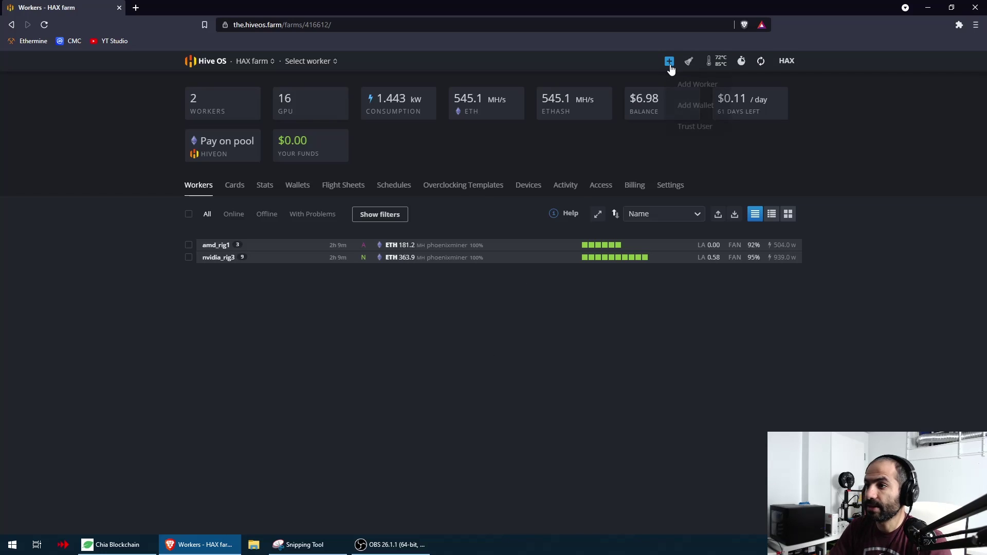
{"action": "left_click", "coordinate": [707, 85]}
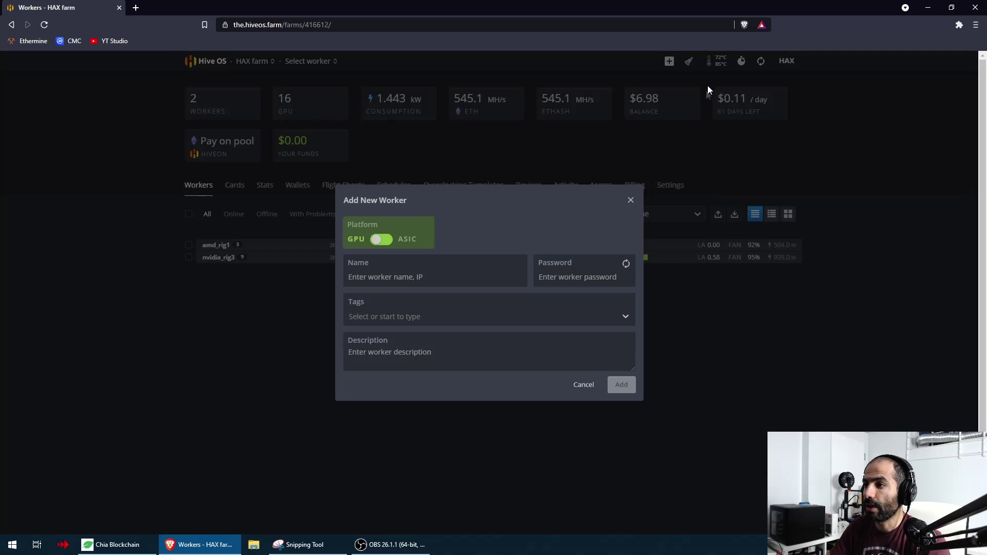
{"action": "left_click", "coordinate": [375, 284]}
{"action": "type", "text": "mi"}
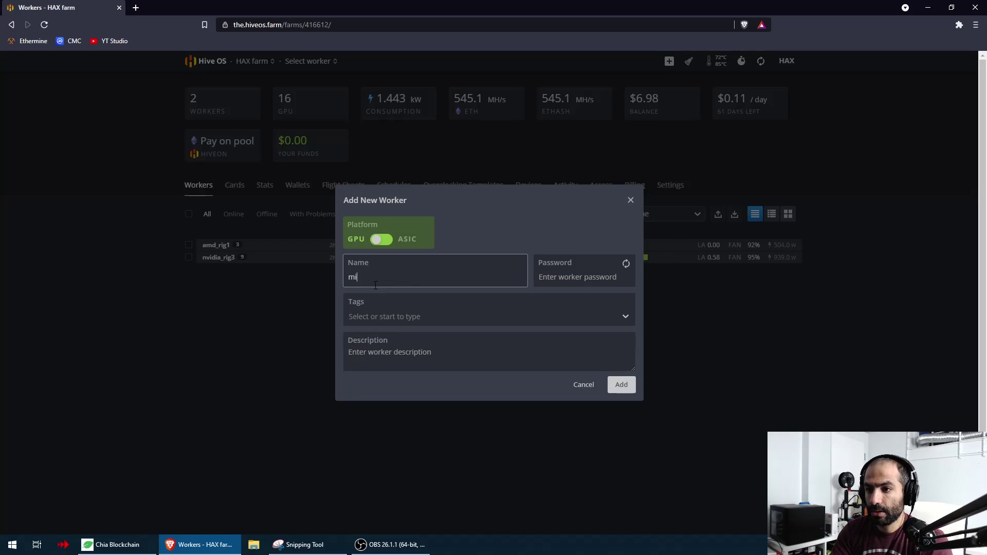
{"action": "type", "text": "xrig"}
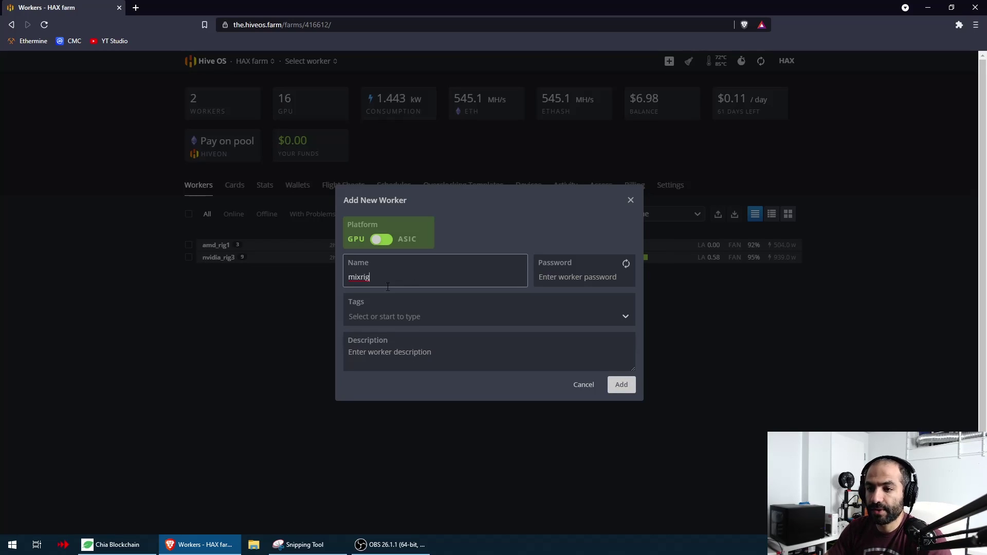
{"action": "left_click", "coordinate": [360, 278]}
{"action": "type", "text": "ed"}
{"action": "left_click", "coordinate": [621, 384]}
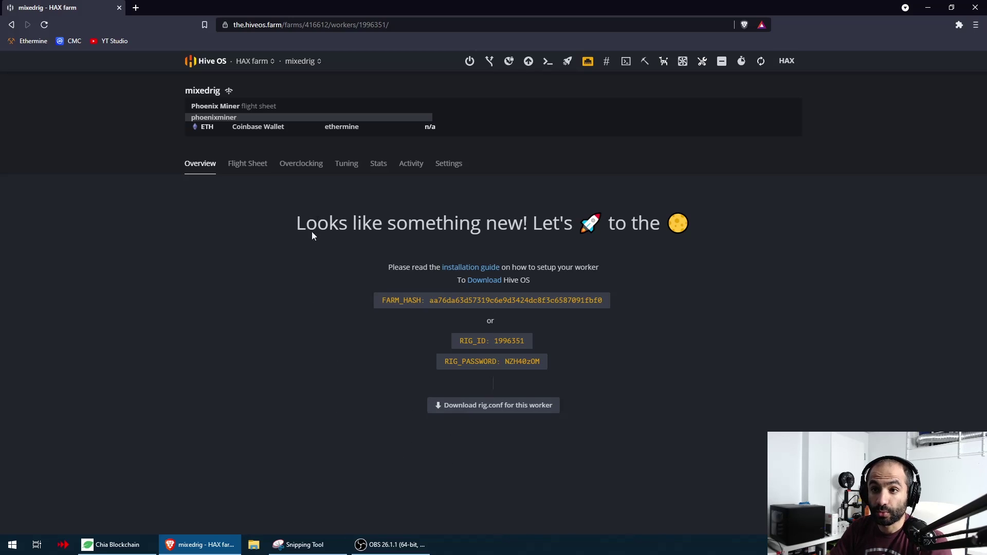
Go back to the HAX farm workers list and open the mixedrig worker.
{"action": "left_click", "coordinate": [256, 62]}
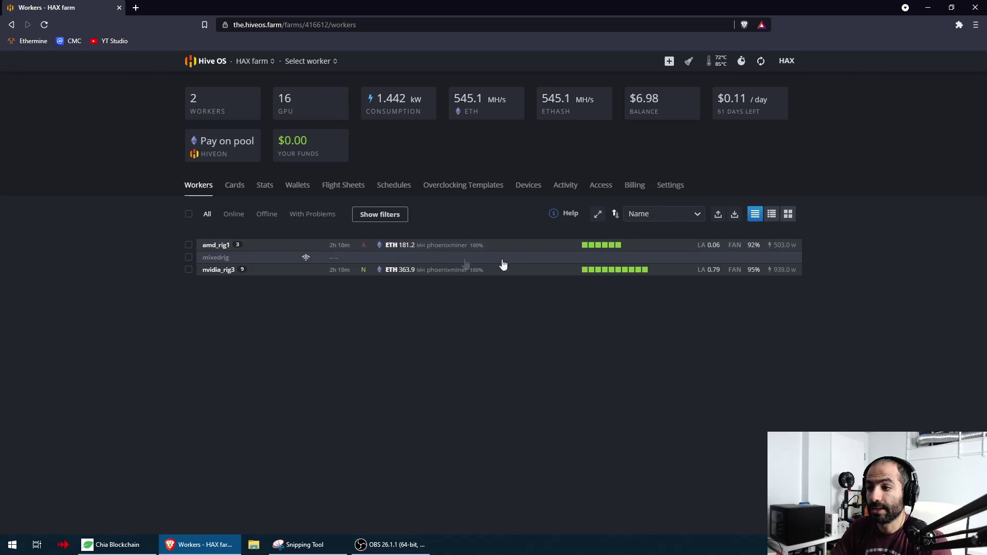
{"action": "left_click", "coordinate": [214, 257]}
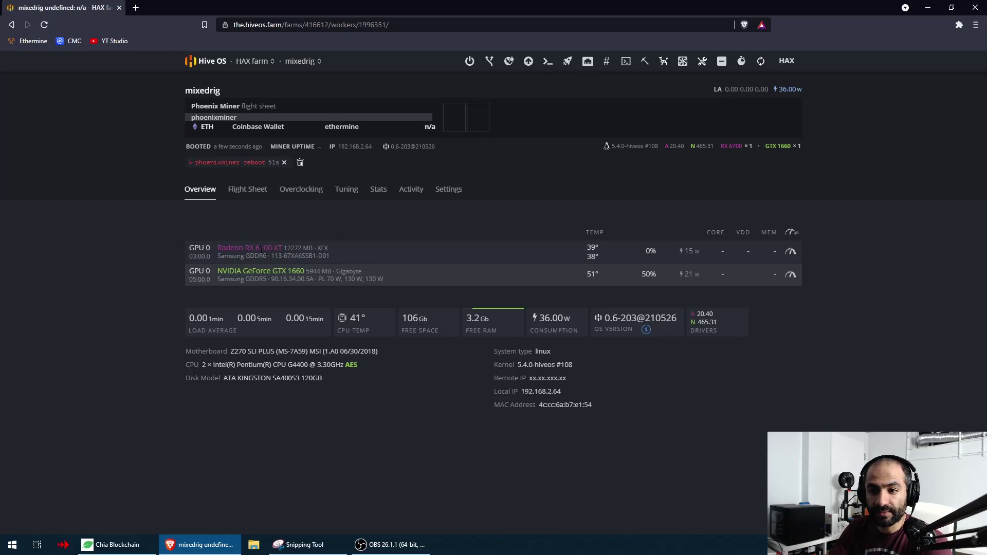
Start Hive Shell on mixedrig and run 'miner' to view PhoenixMiner's live ETH output.
{"action": "left_click", "coordinate": [626, 61]}
{"action": "left_click", "coordinate": [658, 82]}
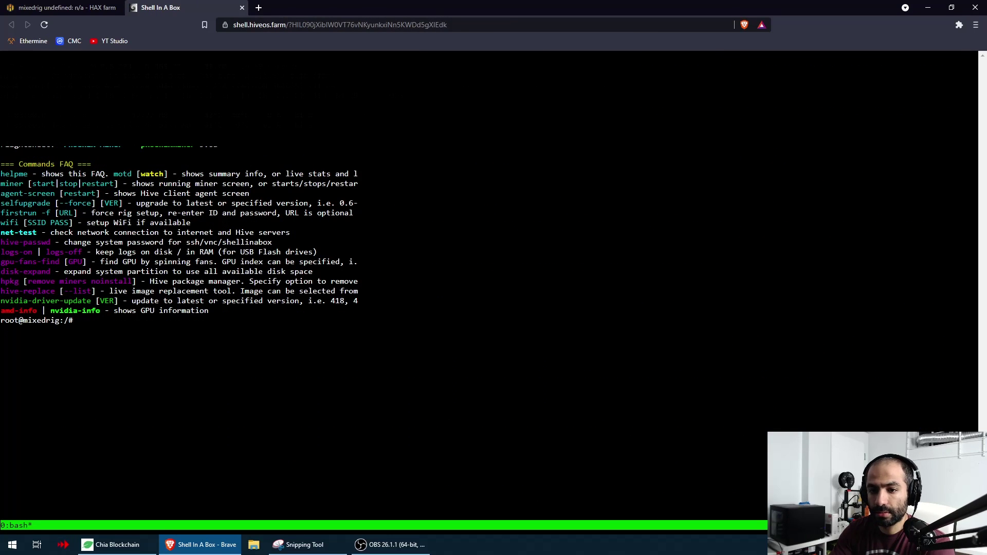
{"action": "type", "text": "iner"}
{"action": "key", "text": "Return"}
{"action": "type", "text": "miner"}
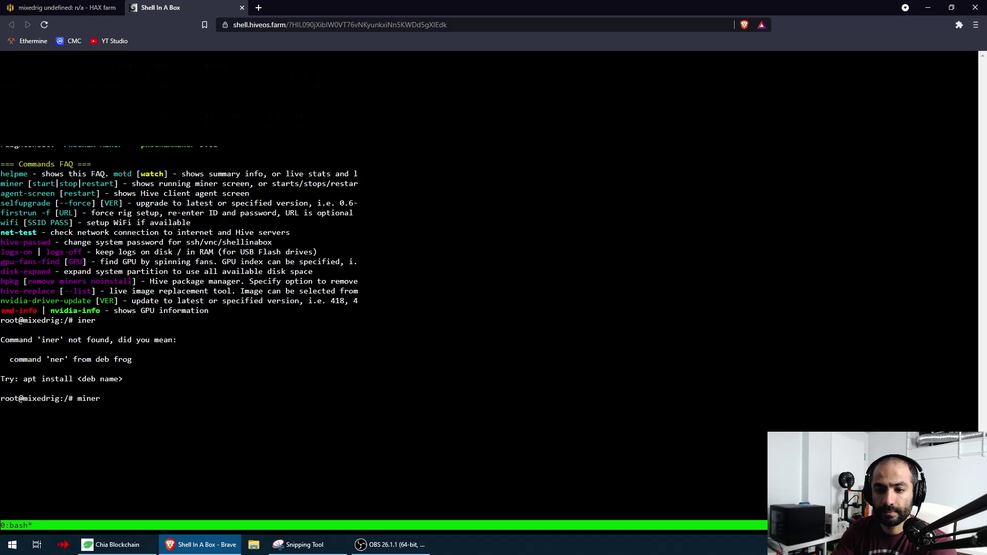
{"action": "key", "text": "Return"}
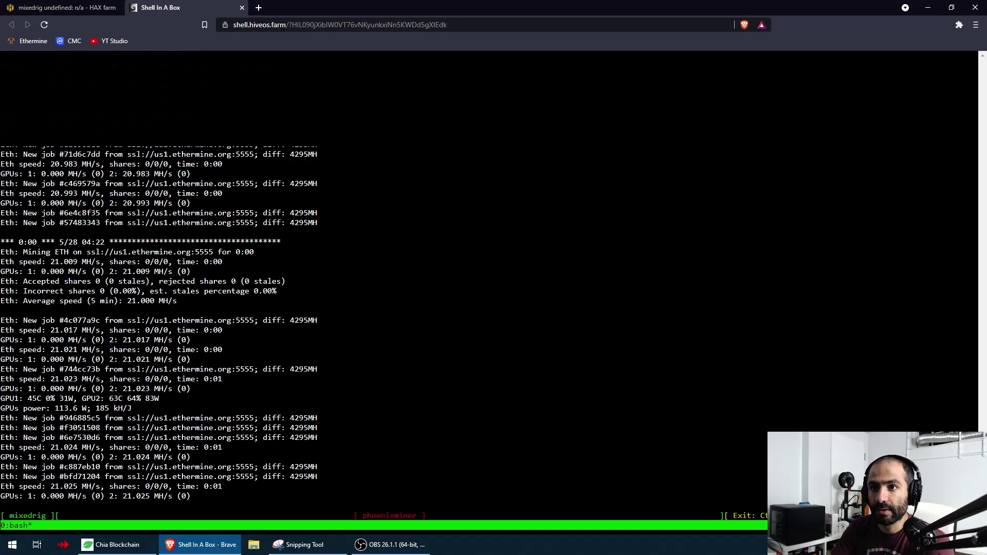
Close the shell and its connection dialog, then stop mixedrig's miner via Miner Actions.
{"action": "left_click", "coordinate": [242, 8]}
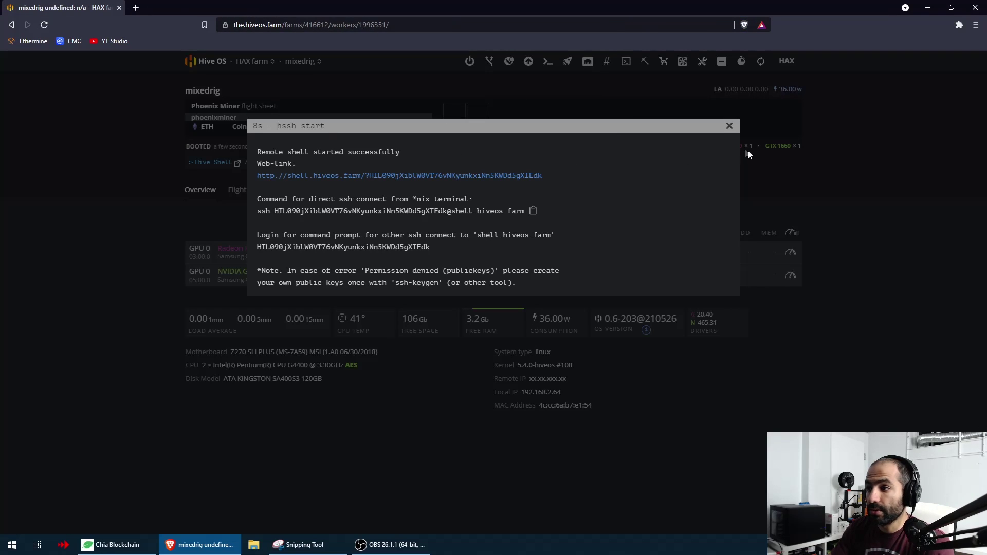
{"action": "left_click", "coordinate": [730, 126]}
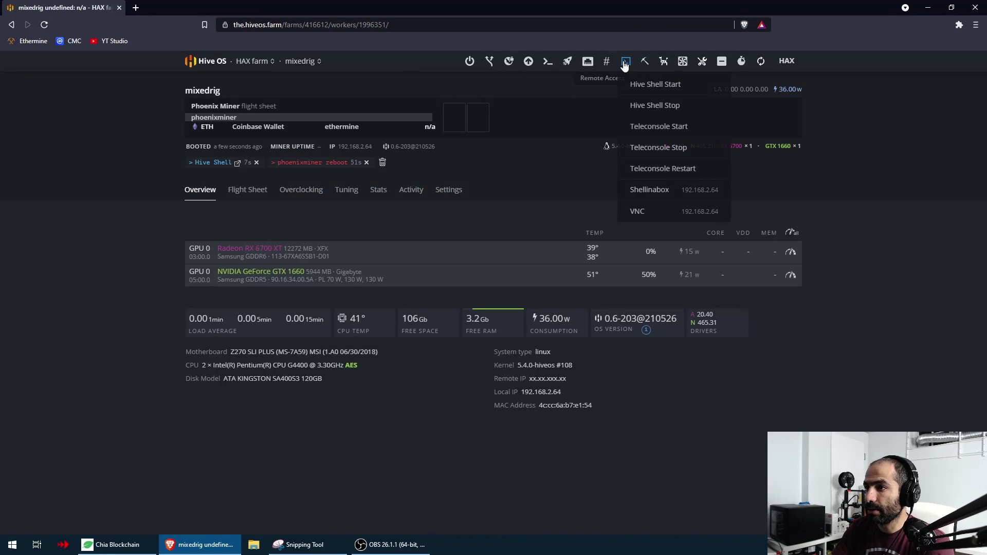
{"action": "mouse_move", "coordinate": [646, 62]}
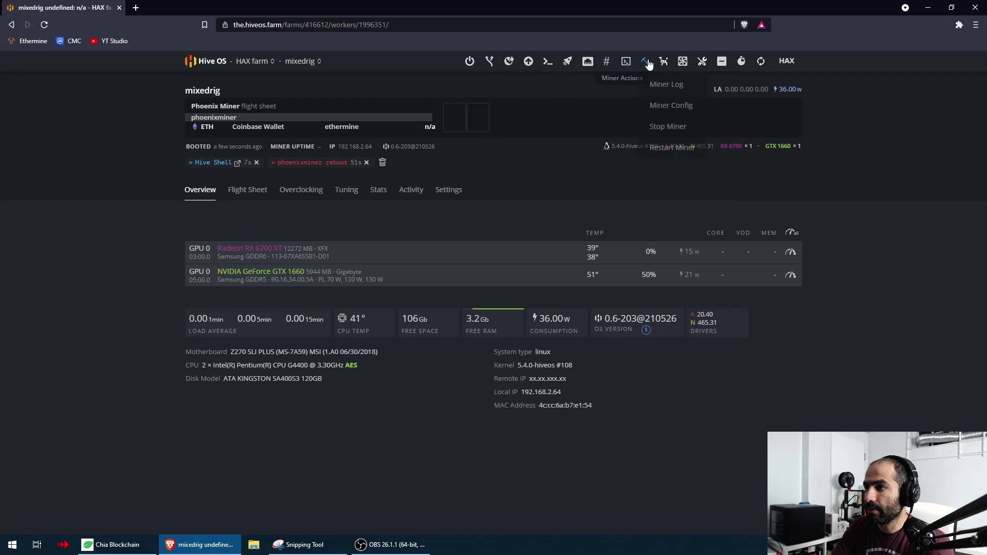
{"action": "left_click", "coordinate": [679, 129]}
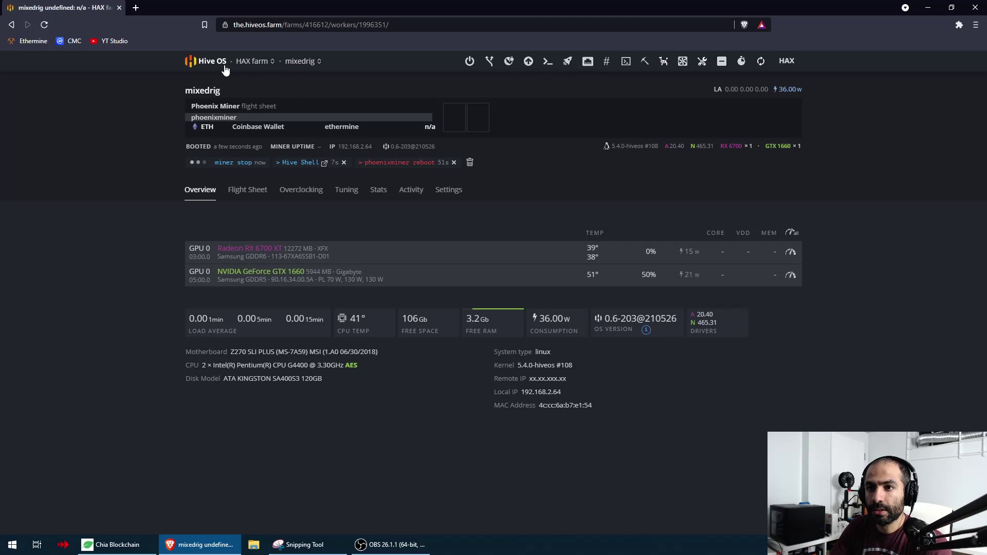
In the farm's Flight Sheets, choose coin ETH and the Coinbase Wallet.
{"action": "left_click", "coordinate": [255, 61]}
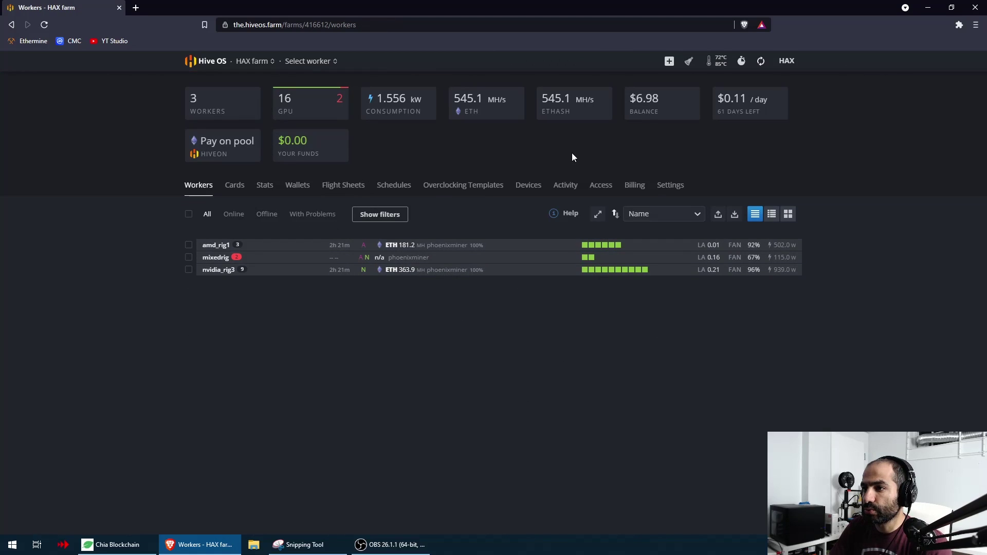
{"action": "left_click", "coordinate": [353, 191]}
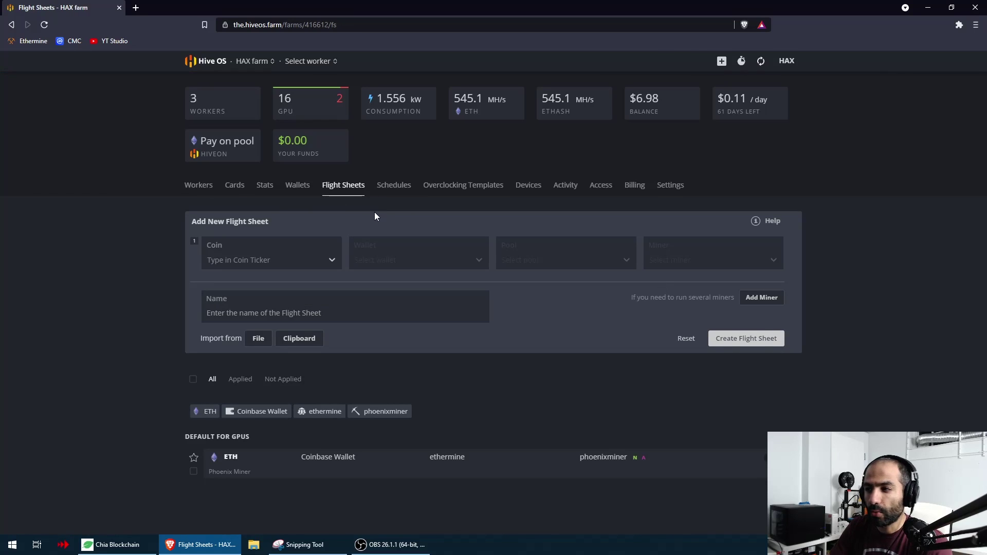
{"action": "left_click", "coordinate": [220, 261]}
{"action": "left_click", "coordinate": [234, 282]}
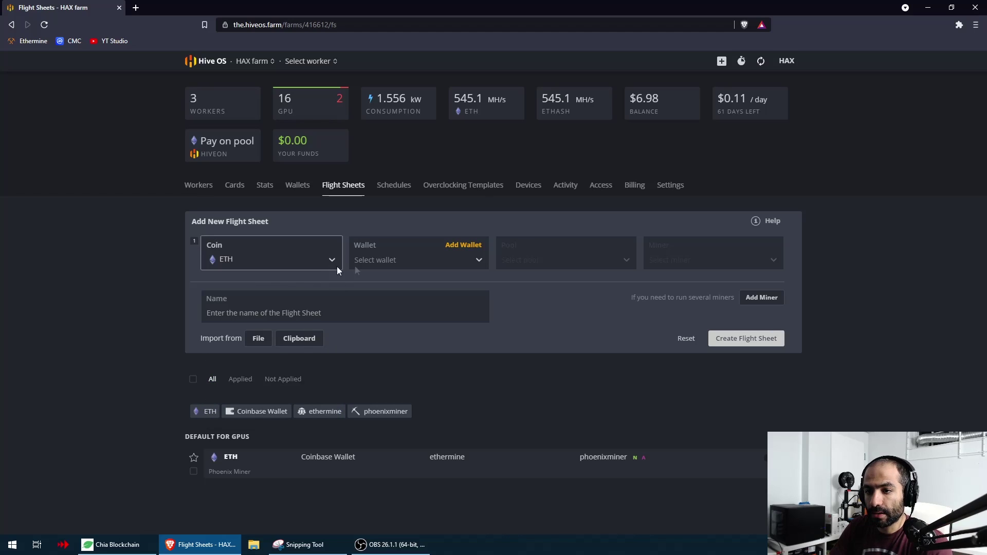
{"action": "left_click", "coordinate": [396, 259]}
{"action": "left_click", "coordinate": [392, 281]}
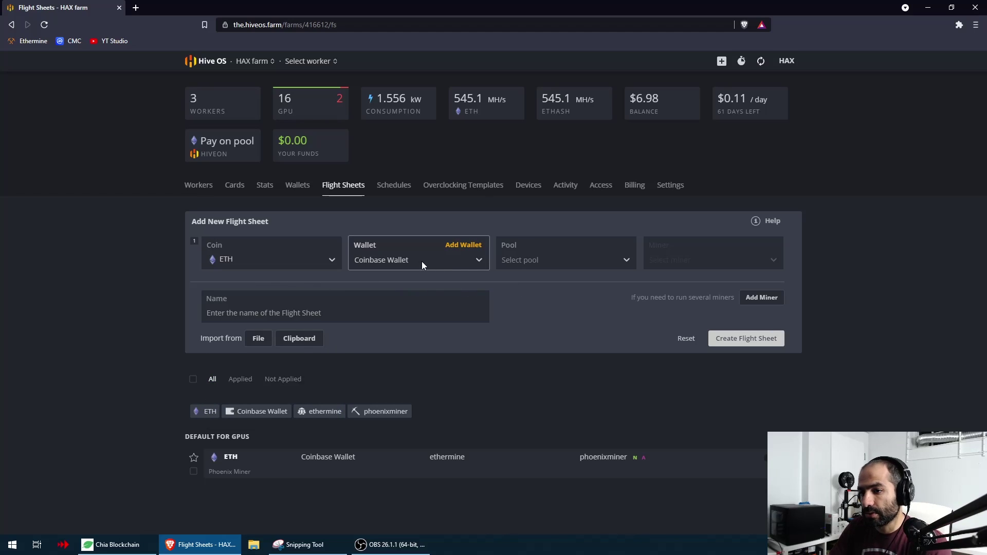
Select the ethermine pool with its US East server.
{"action": "left_click", "coordinate": [536, 262]}
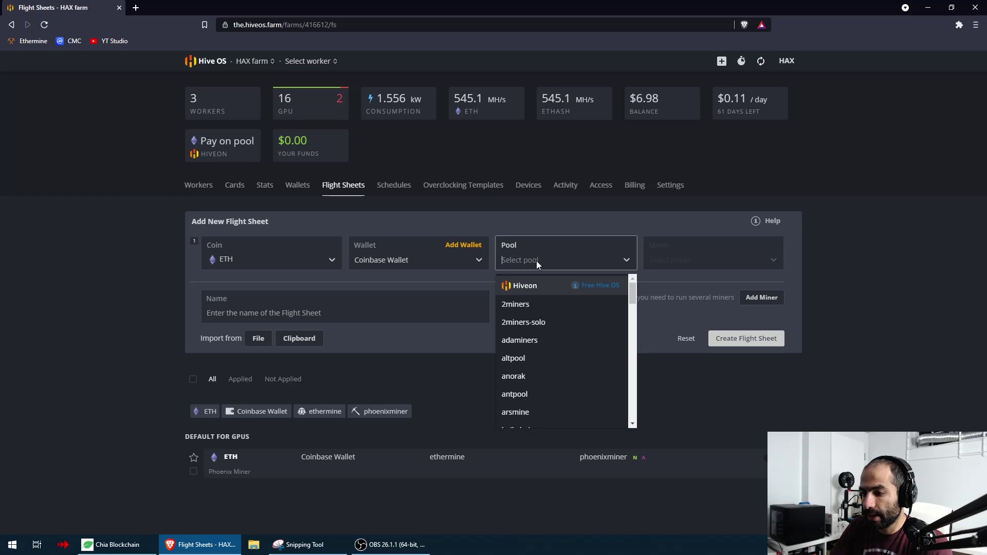
{"action": "type", "text": "eth"}
{"action": "left_click", "coordinate": [529, 302]}
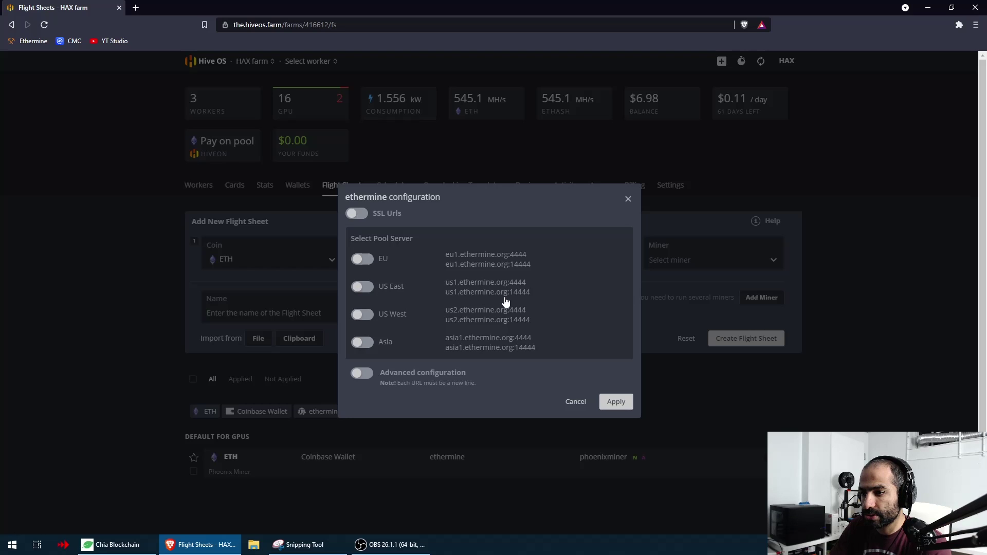
{"action": "left_click", "coordinate": [363, 287]}
Confirm the US East server and set lolMiner as the flight sheet's miner.
{"action": "left_click", "coordinate": [615, 411]}
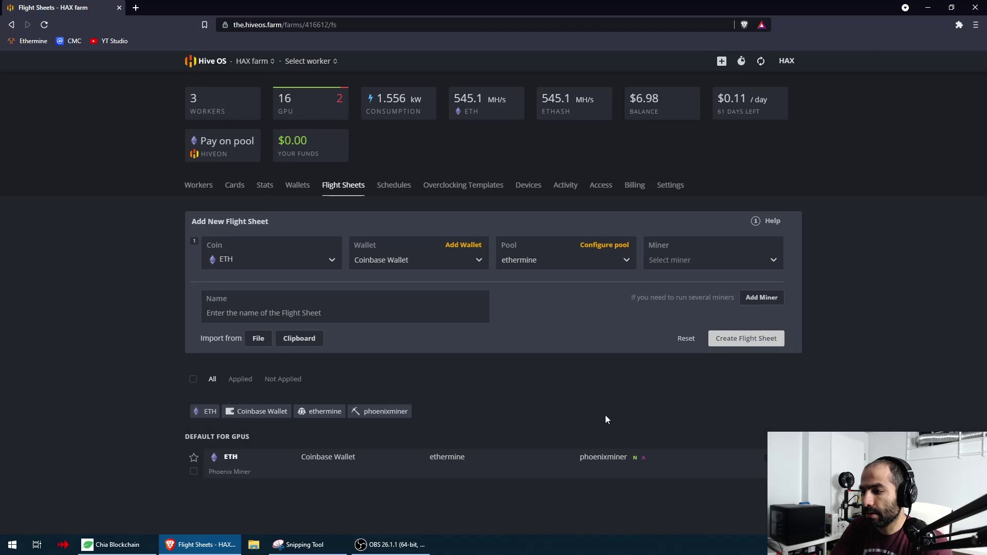
{"action": "left_click", "coordinate": [689, 261]}
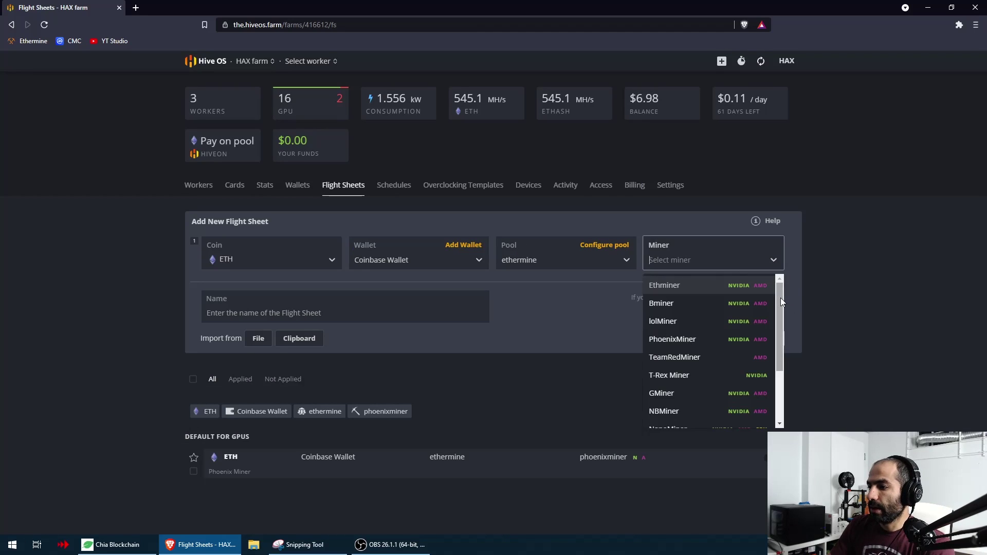
{"action": "mouse_move", "coordinate": [780, 297]}
{"action": "left_mouse_down"}
{"action": "mouse_move", "coordinate": [785, 352]}
{"action": "mouse_move", "coordinate": [791, 286]}
{"action": "left_mouse_up"}
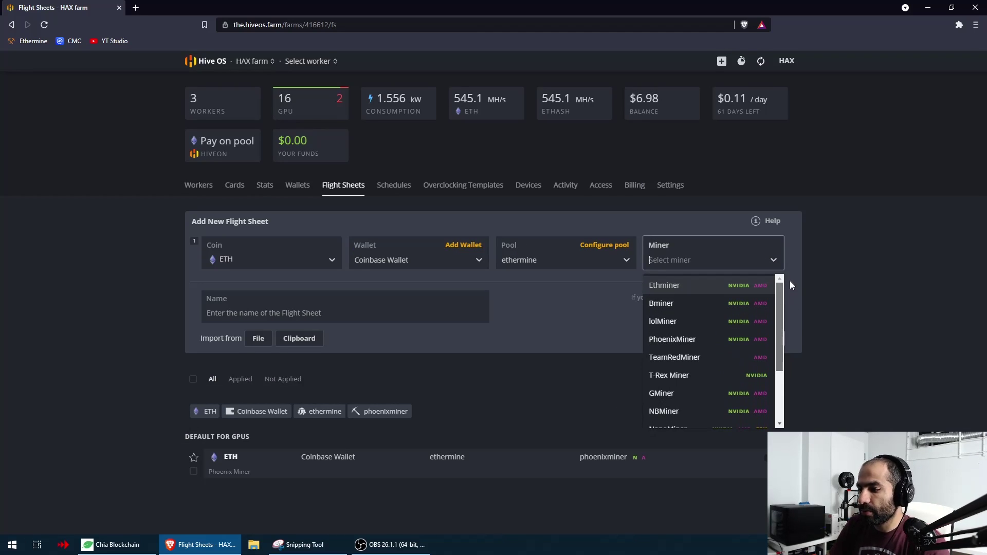
{"action": "left_click", "coordinate": [668, 322]}
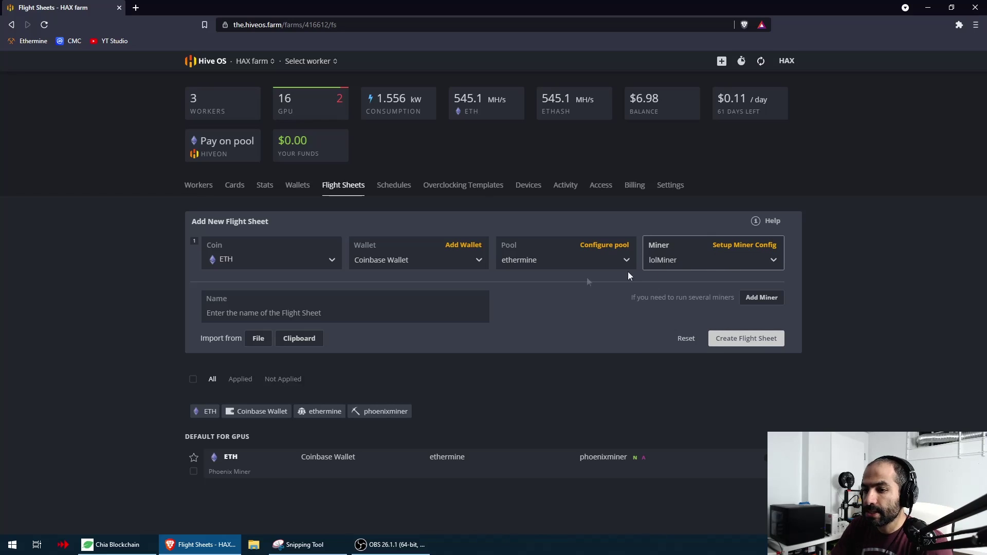
Name the flight sheet 'lolminer', create it, and reopen the mixedrig worker page.
{"action": "left_click", "coordinate": [295, 302]}
{"action": "type", "text": "lolminer"}
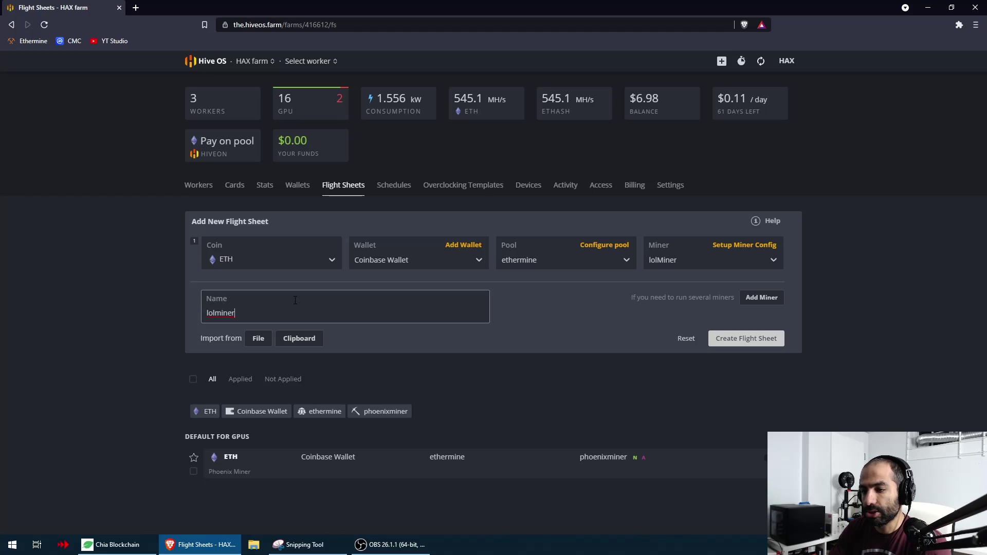
{"action": "left_click", "coordinate": [739, 337]}
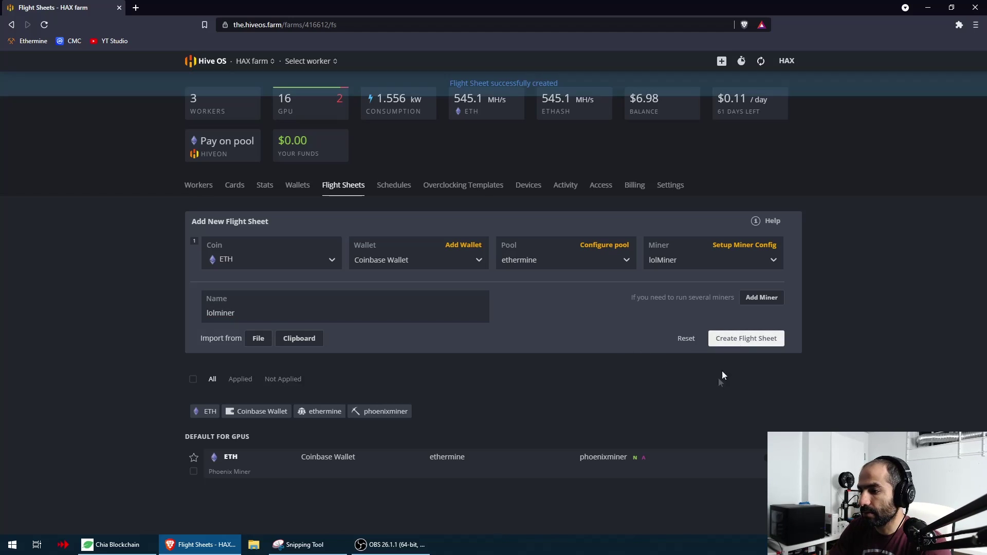
{"action": "scroll", "coordinate": [719, 373], "scroll_direction": "down", "scroll_amount": 1}
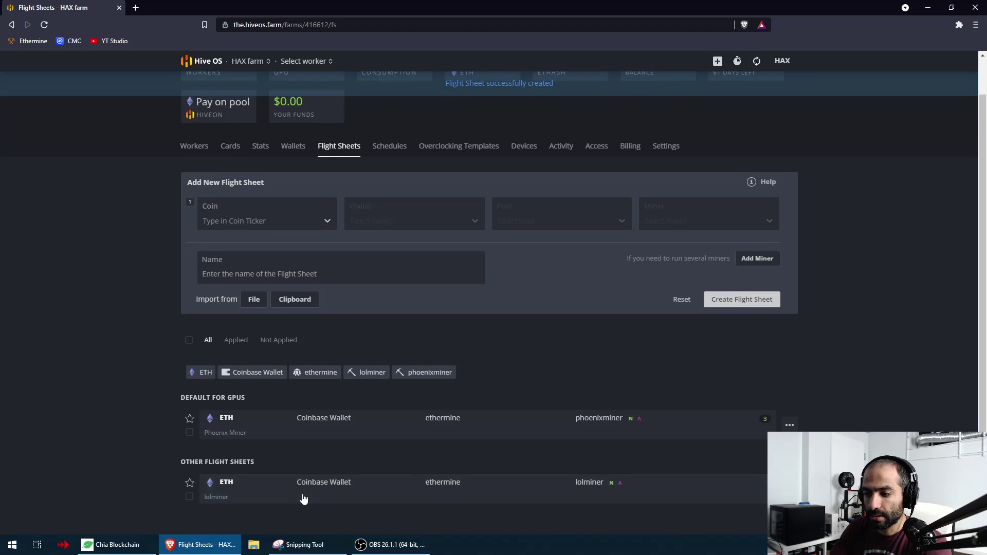
{"action": "scroll", "coordinate": [558, 462], "scroll_direction": "up", "scroll_amount": 2}
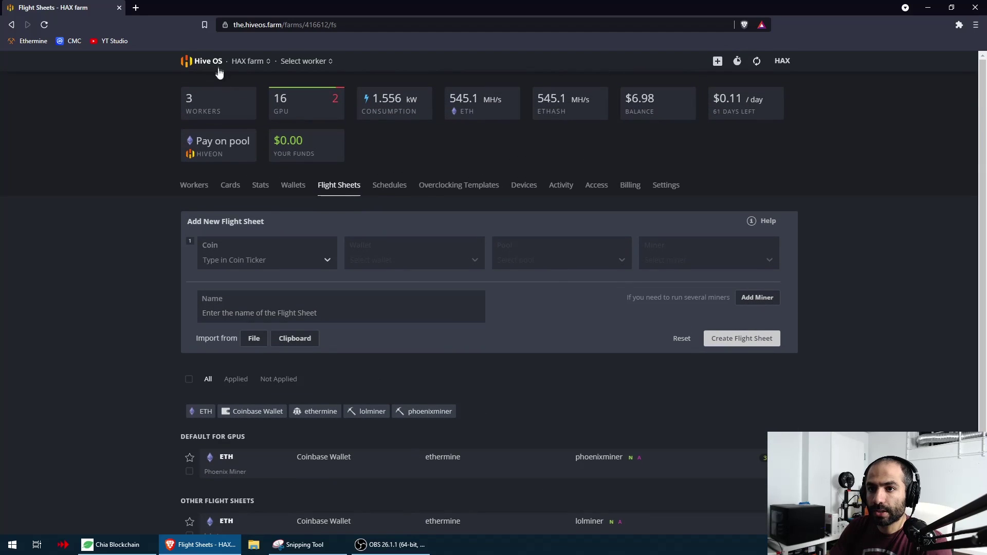
{"action": "left_click", "coordinate": [238, 62]}
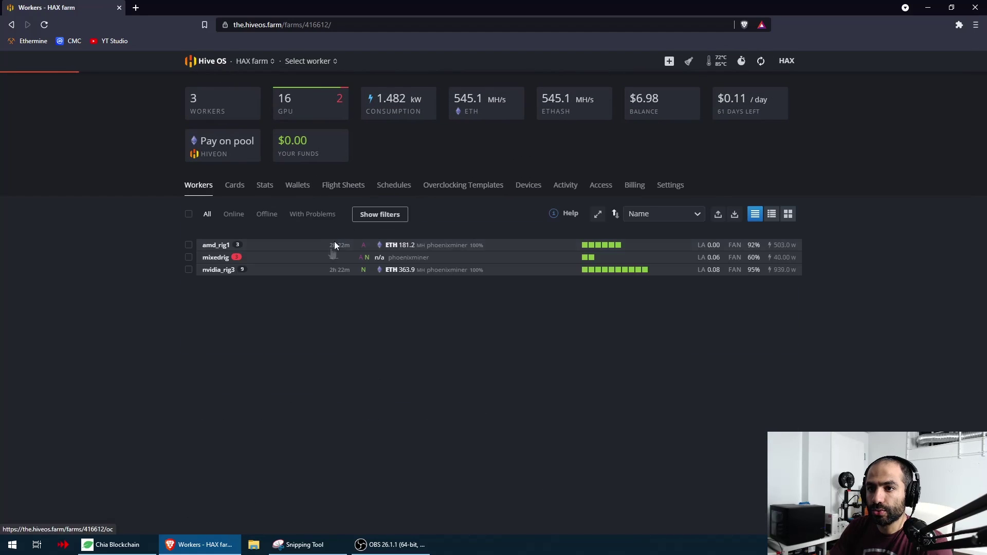
{"action": "left_click", "coordinate": [215, 258]}
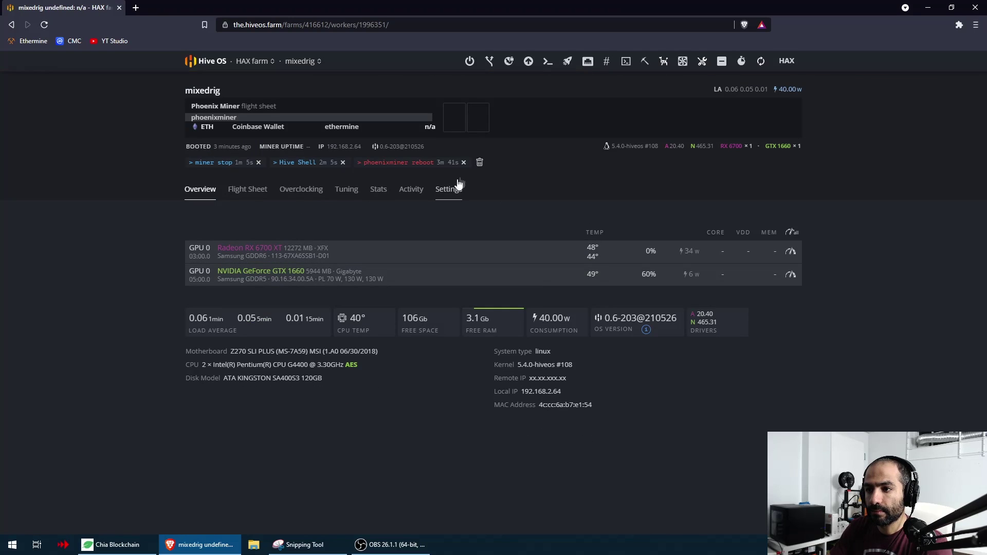
Clear mixedrig's command history and review its current Phoenix Miner flight sheet.
{"action": "left_click", "coordinate": [479, 163]}
{"action": "left_click", "coordinate": [247, 175]}
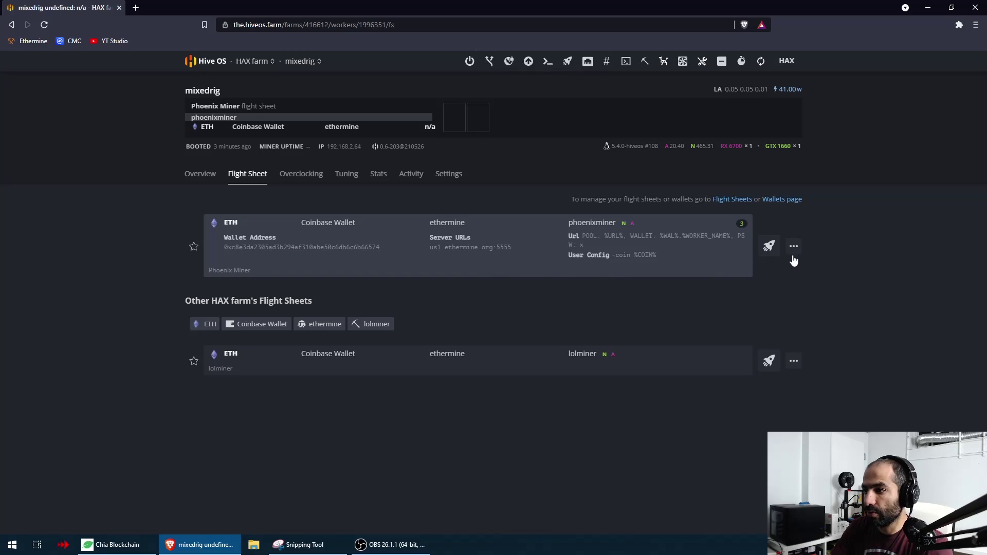
{"action": "left_click", "coordinate": [214, 181]}
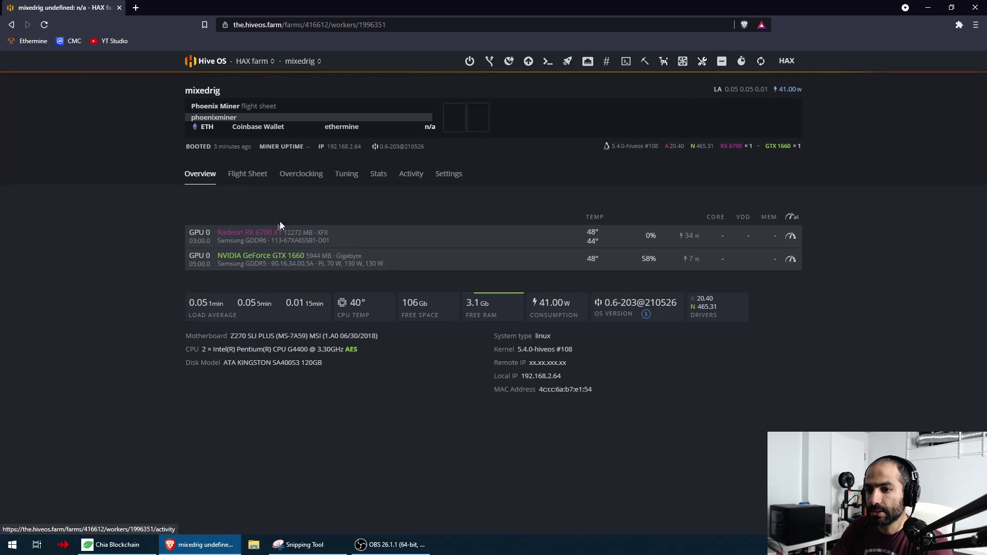
{"action": "left_click", "coordinate": [252, 176]}
{"action": "left_click", "coordinate": [793, 247]}
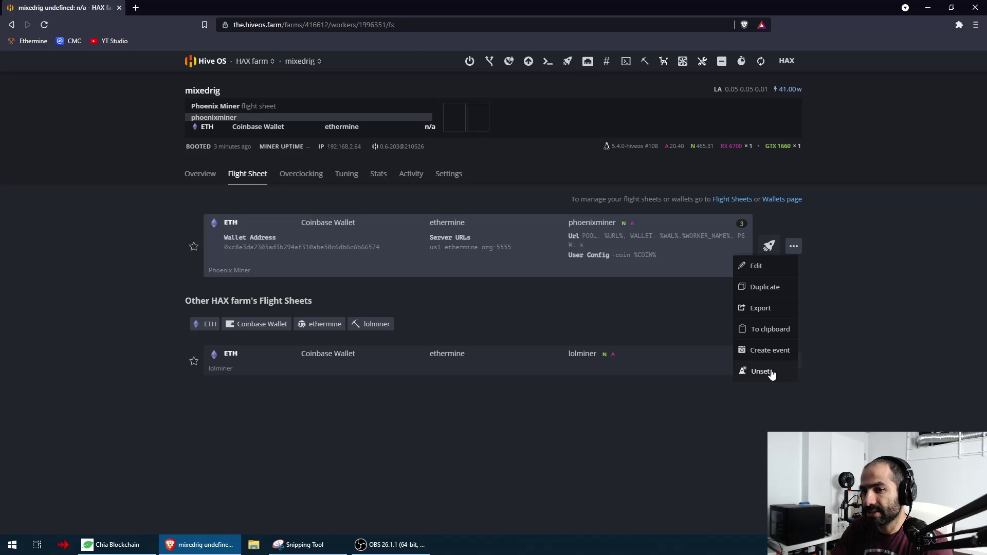
{"action": "left_click", "coordinate": [204, 178]}
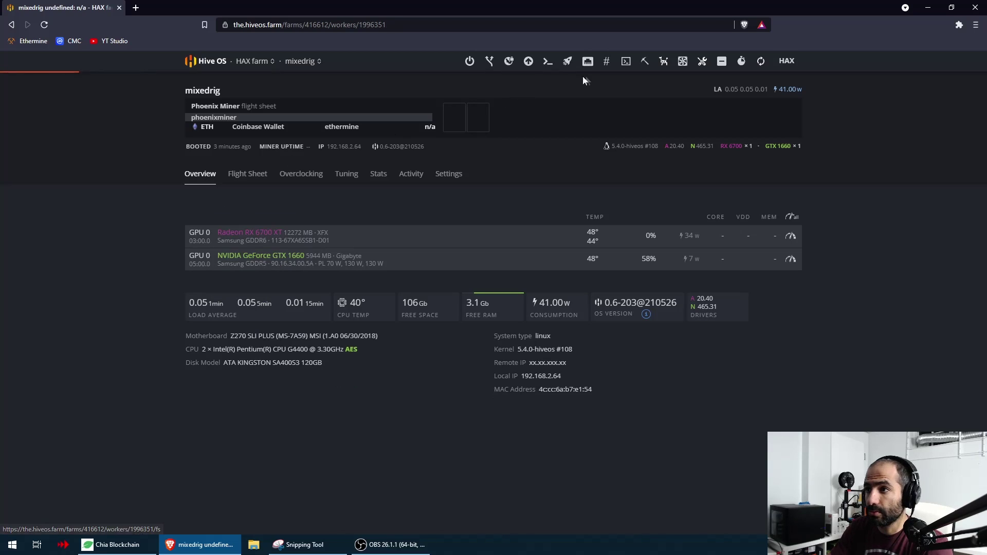
Apply the lolminer flight sheet to mixedrig.
{"action": "left_click", "coordinate": [567, 61]}
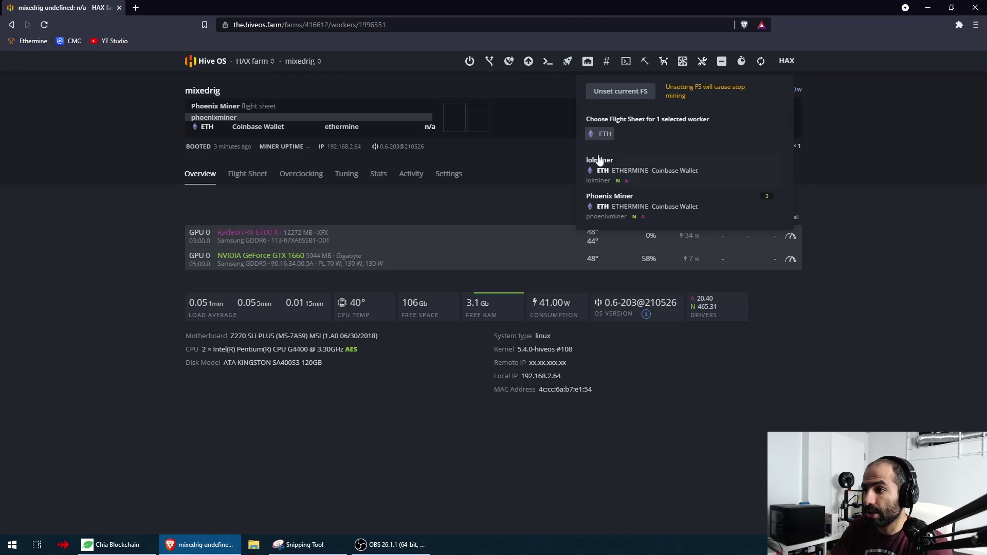
{"action": "left_click", "coordinate": [624, 169]}
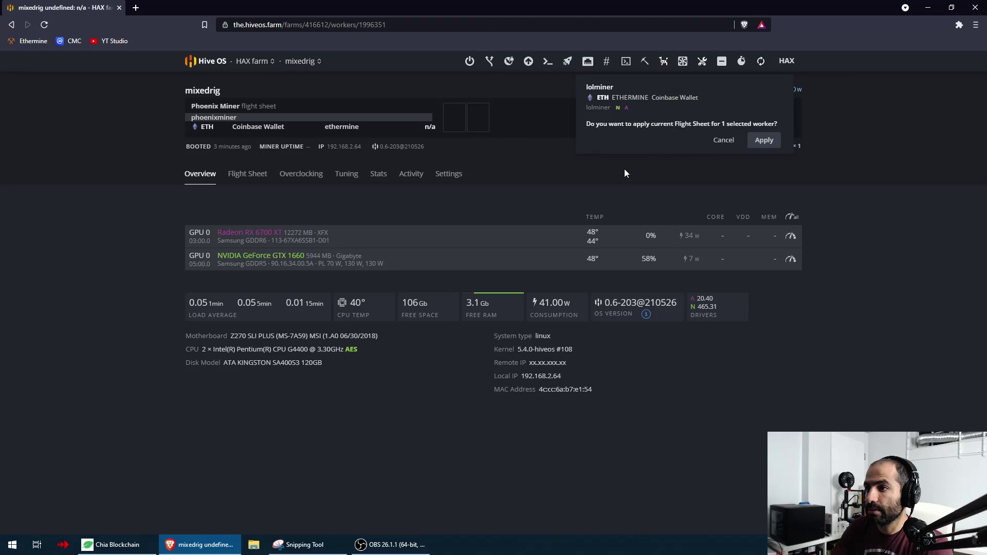
{"action": "left_click", "coordinate": [778, 145]}
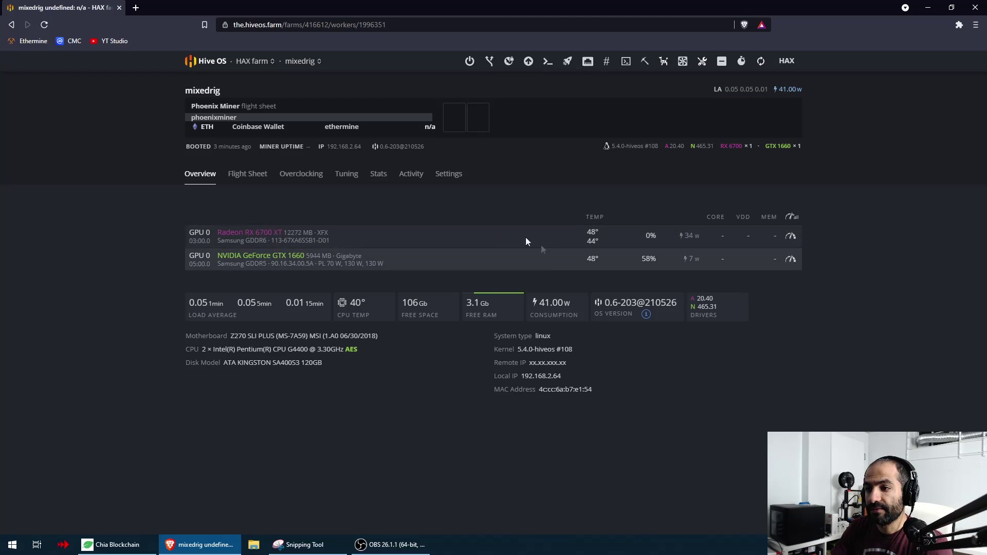
{"action": "left_click", "coordinate": [626, 62]}
Launch Hive Shell on mixedrig and open its web terminal showing lolMiner hashing.
{"action": "left_click", "coordinate": [656, 84]}
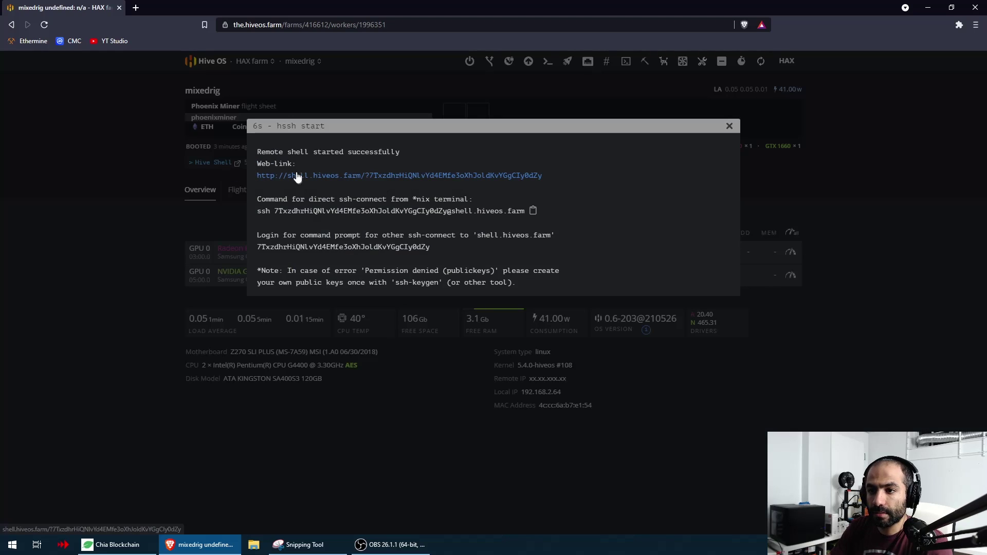
{"action": "left_click", "coordinate": [296, 176]}
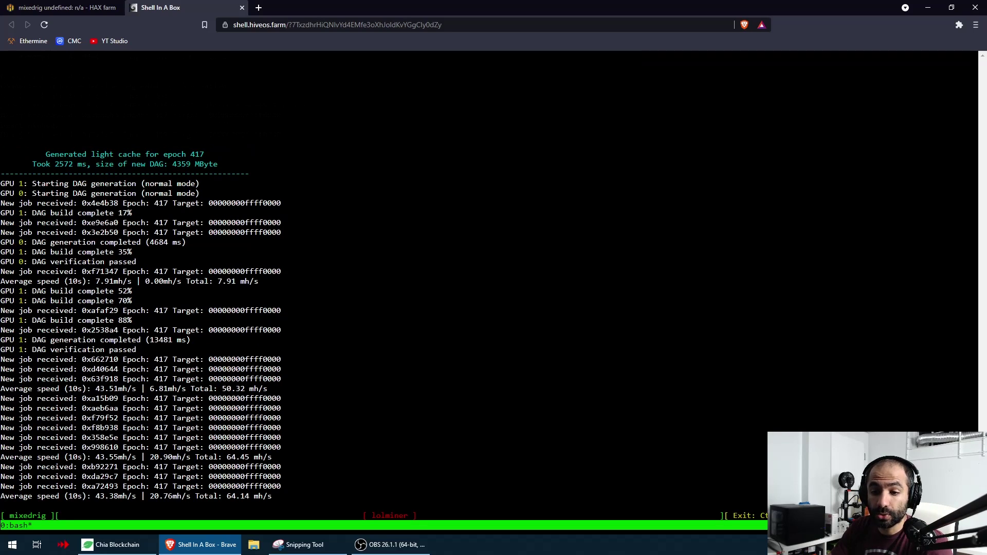
Back in Hive OS, set the RX 6700 XT core to 1300 with 625/700 voltages.
{"action": "left_click", "coordinate": [62, 7]}
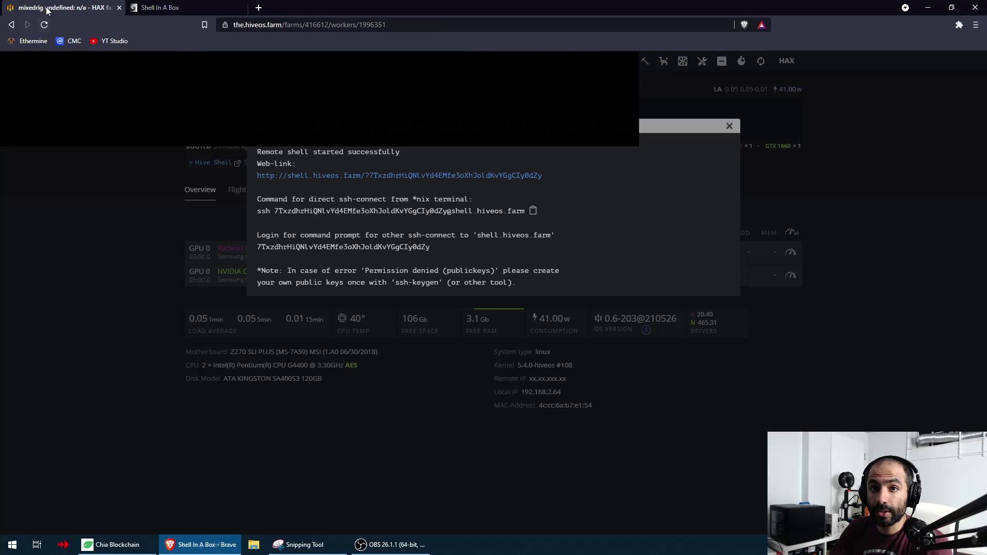
{"action": "left_click", "coordinate": [730, 126]}
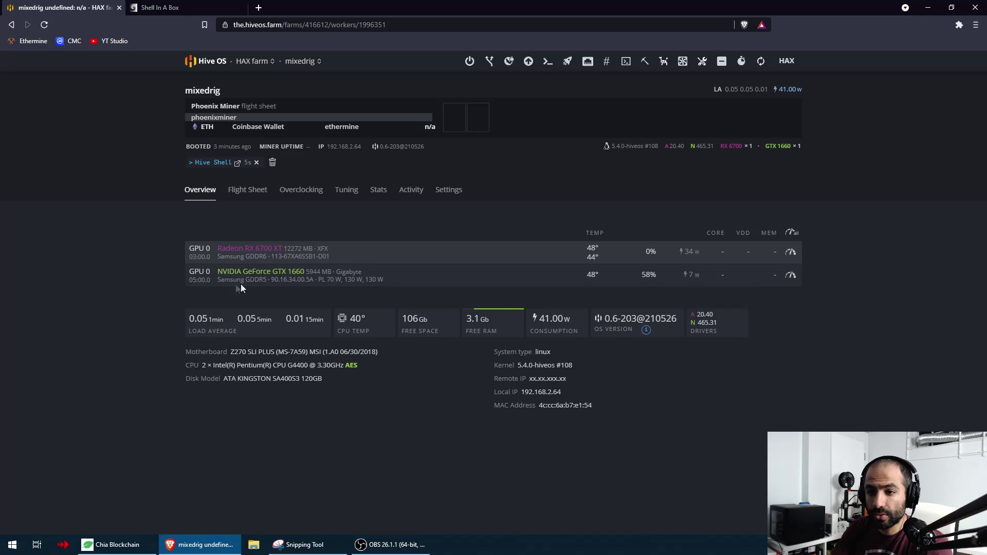
{"action": "double_click", "coordinate": [231, 257]}
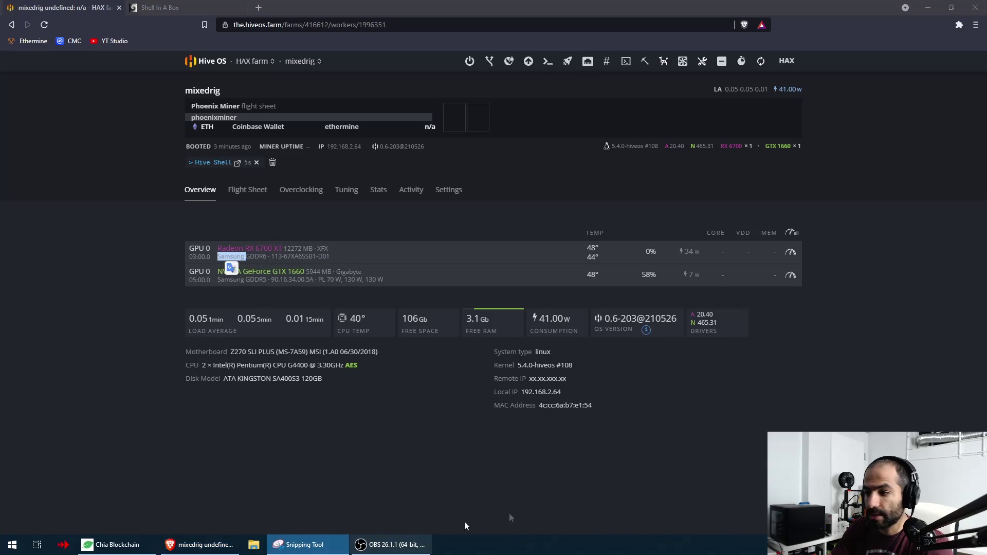
{"action": "left_click", "coordinate": [791, 251]}
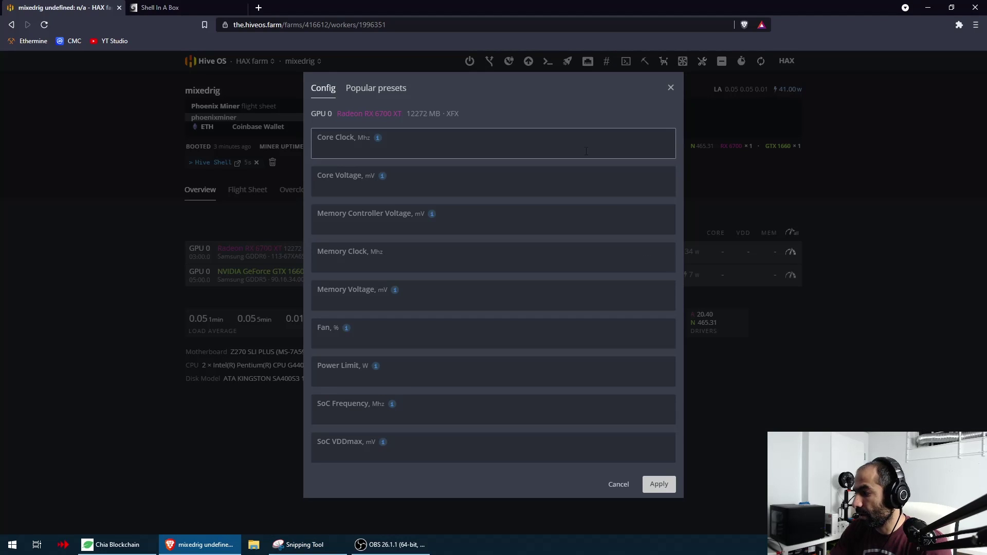
{"action": "type", "text": "1"}
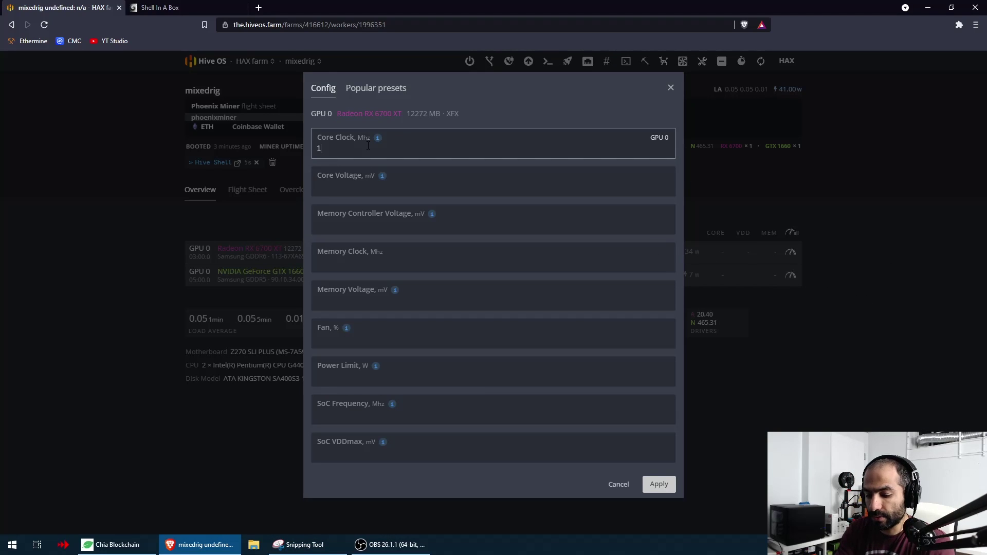
{"action": "type", "text": "300"}
{"action": "key", "text": "Tab"}
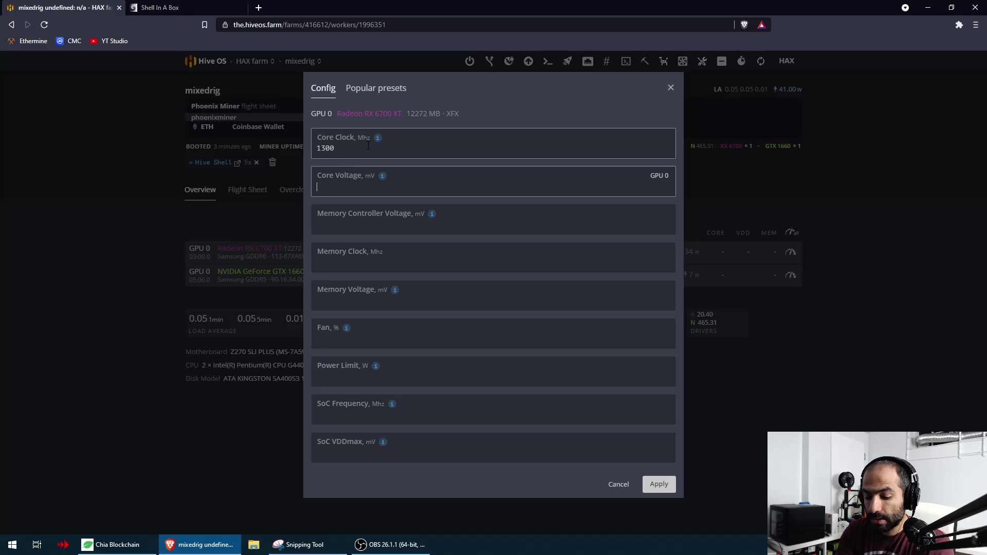
{"action": "type", "text": "625"}
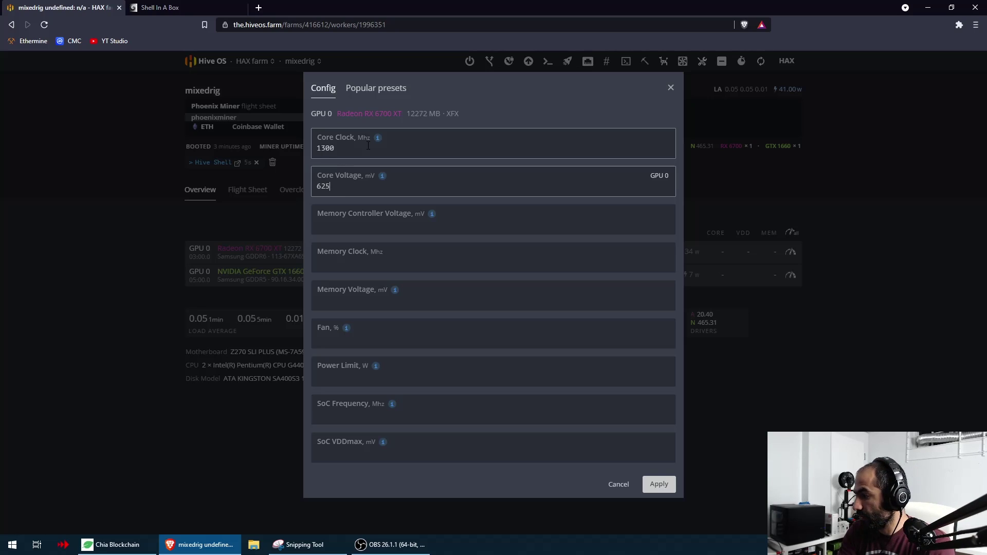
{"action": "key", "text": "Tab"}
{"action": "type", "text": "700"}
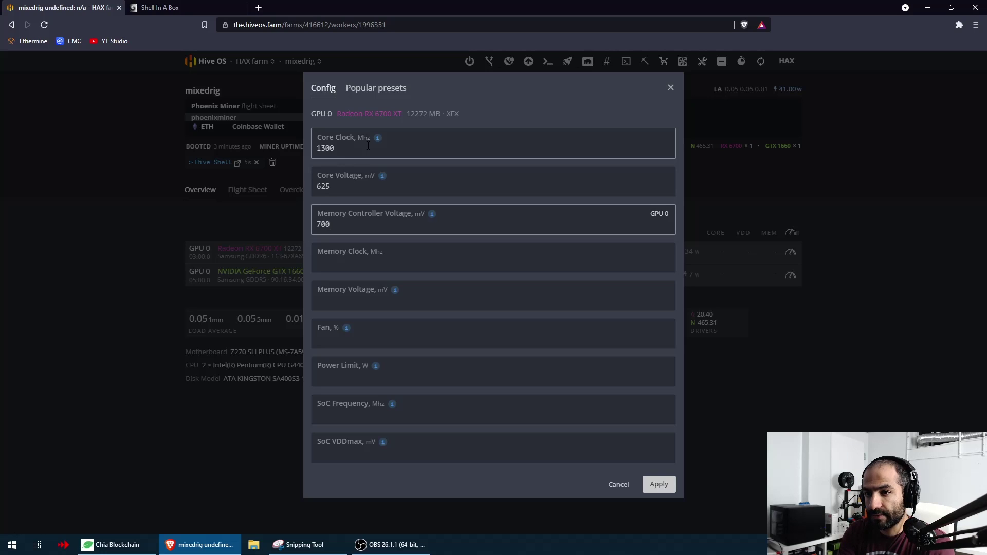
Finish the RX 6700 XT: memory 1075, voltage 1250, fan 80%, power 110 W, and apply.
{"action": "key", "text": "Tab"}
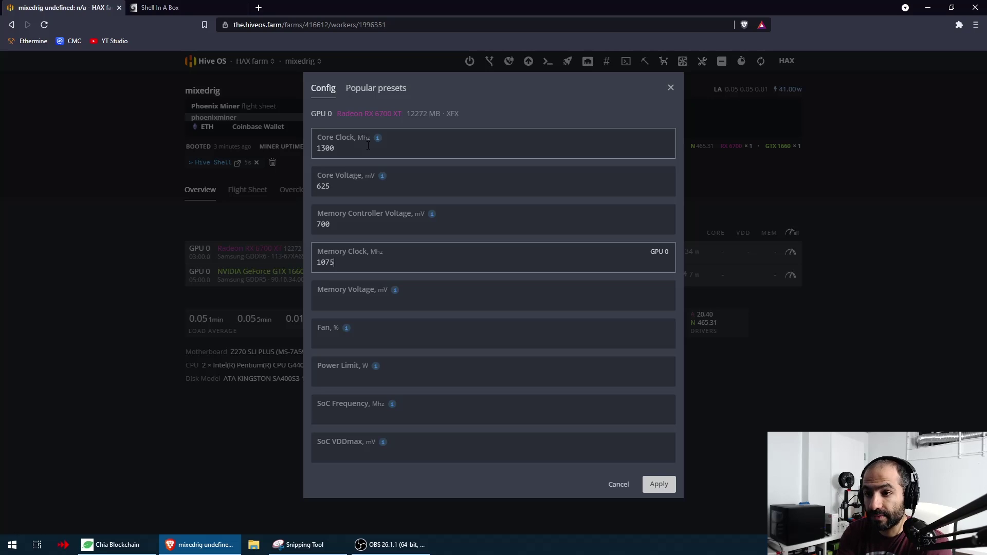
{"action": "key", "text": "Tab"}
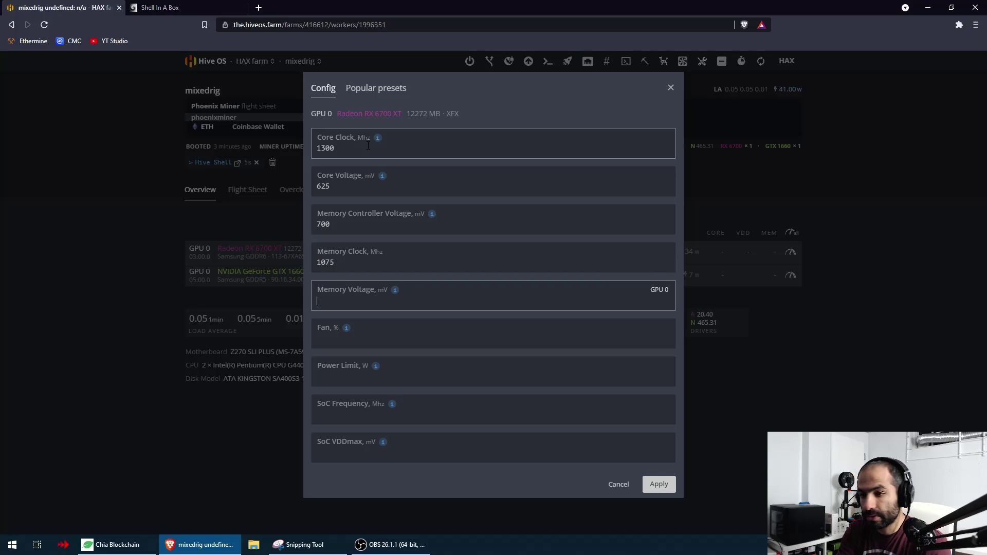
{"action": "key", "text": "Tab"}
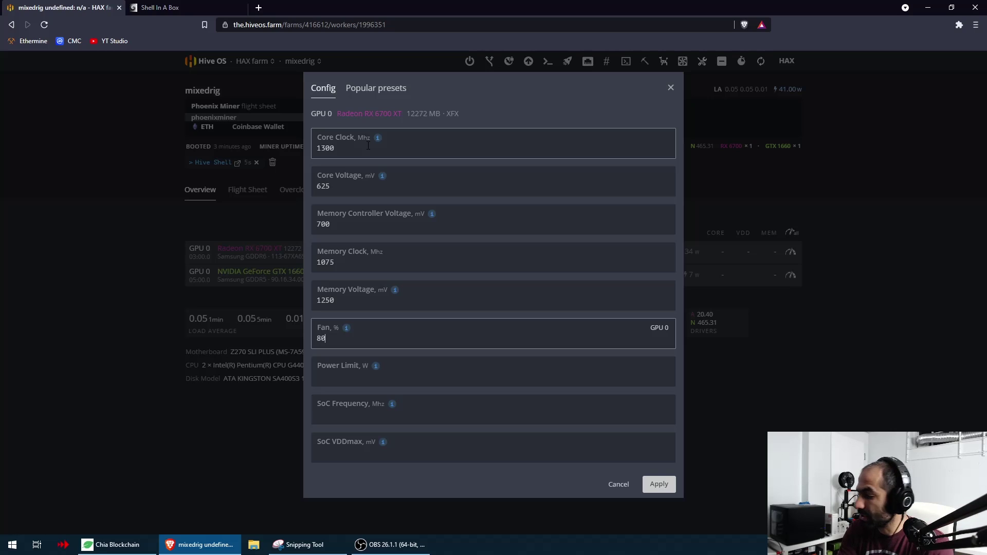
{"action": "key", "text": "Tab"}
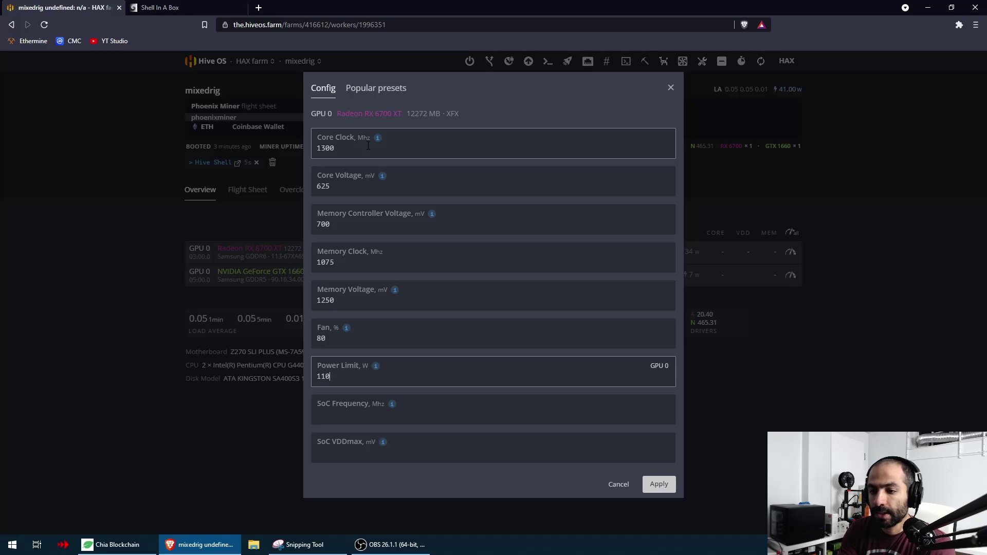
{"action": "left_click", "coordinate": [663, 489]}
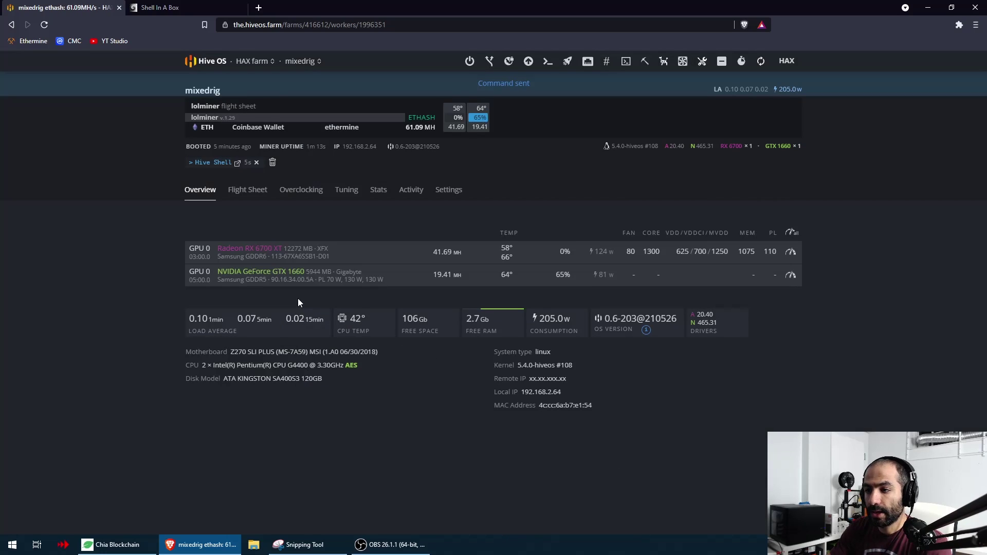
Give the GTX 1660 a -200 core offset, 1100 memory, 80% fan and 80 W power limit.
{"action": "left_click", "coordinate": [790, 275]}
{"action": "left_click", "coordinate": [337, 170]}
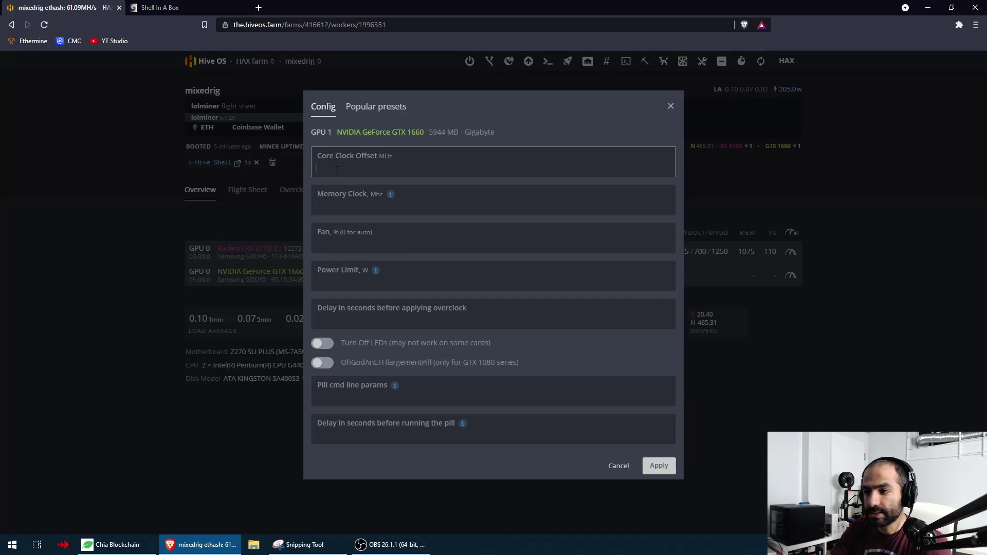
{"action": "type", "text": "-2"}
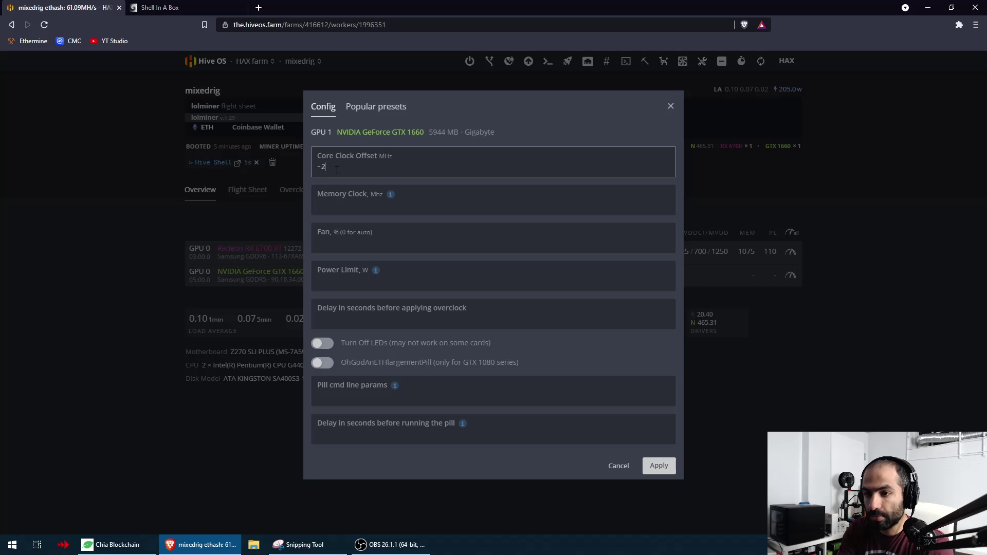
{"action": "type", "text": "00"}
{"action": "key", "text": "Tab"}
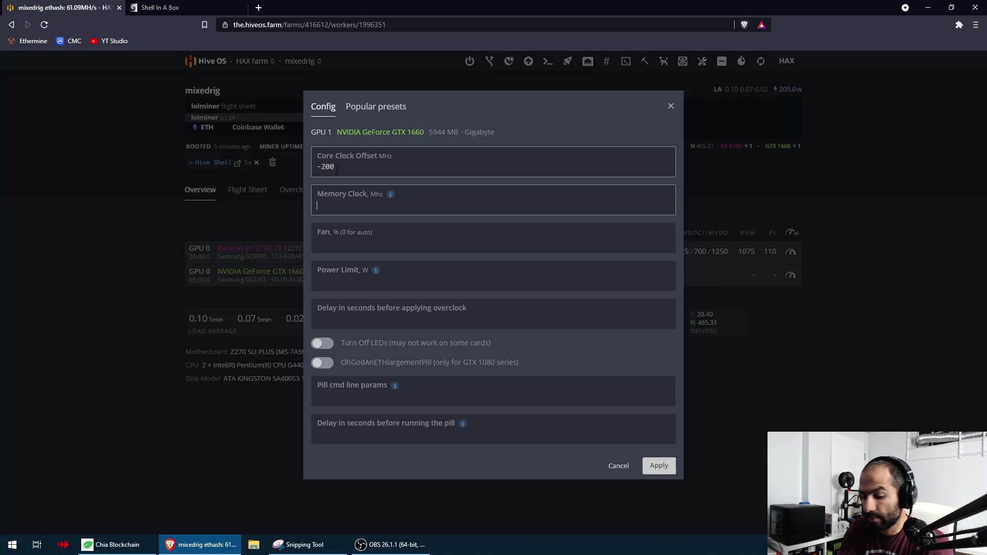
{"action": "type", "text": "1100"}
{"action": "key", "text": "Tab"}
{"action": "type", "text": "80"}
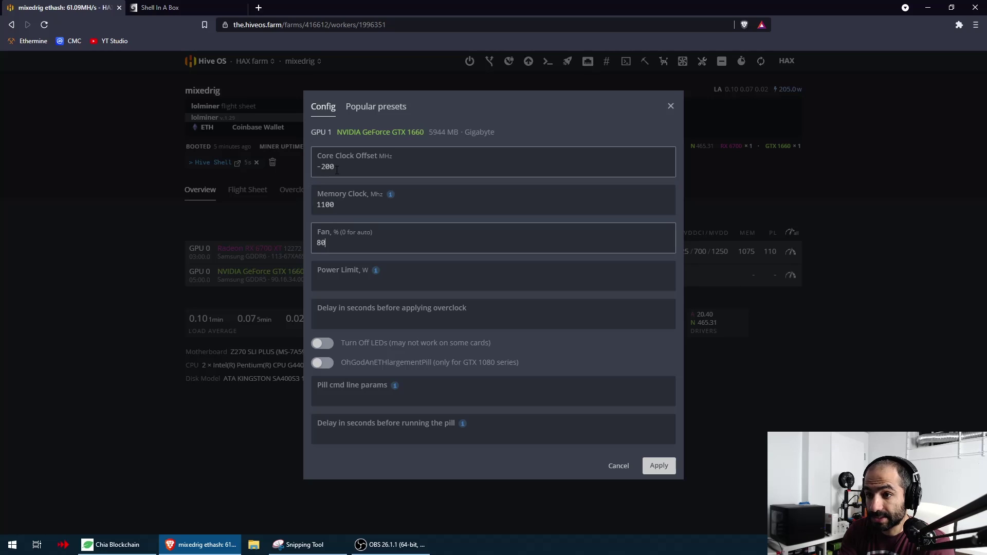
{"action": "key", "text": "Tab"}
{"action": "type", "text": "80"}
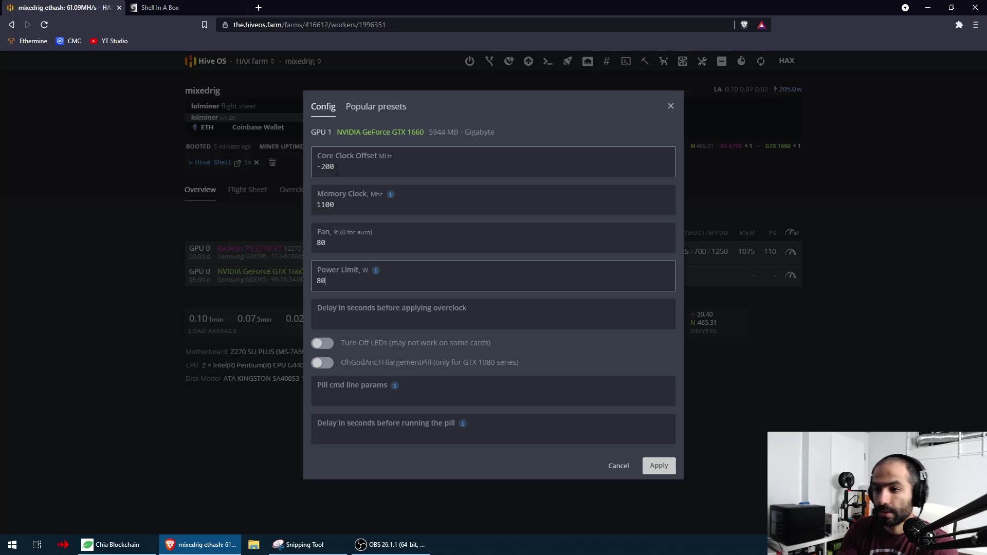
{"action": "left_click", "coordinate": [656, 469]}
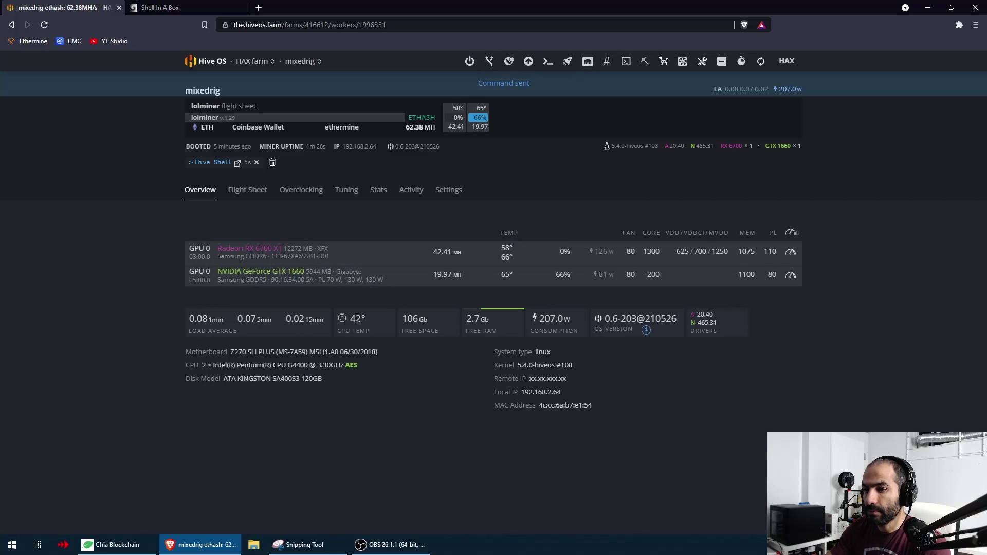
Return to the Shell In A Box terminal, where lolMiner on mixedrig reports about 65.42 MH/s total.
{"action": "left_click", "coordinate": [160, 6]}
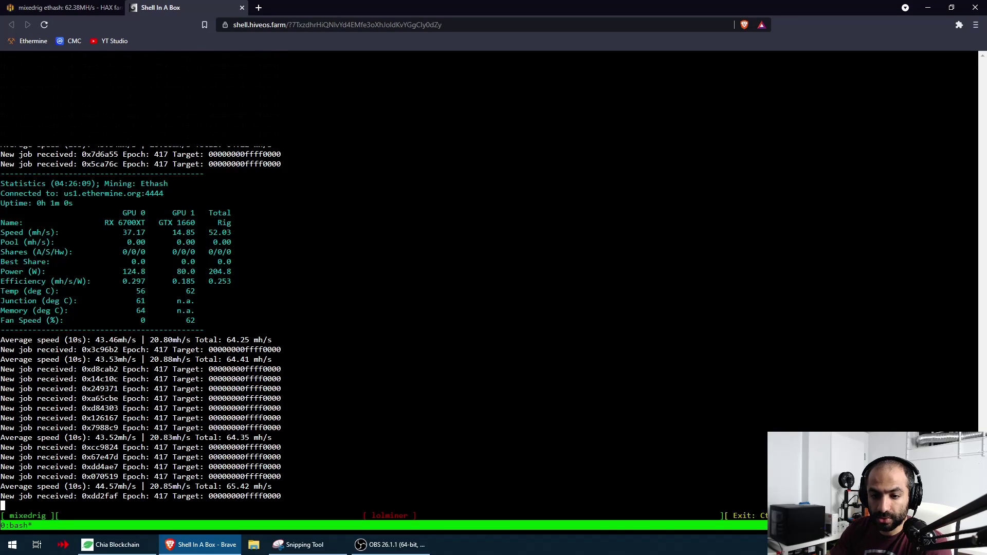